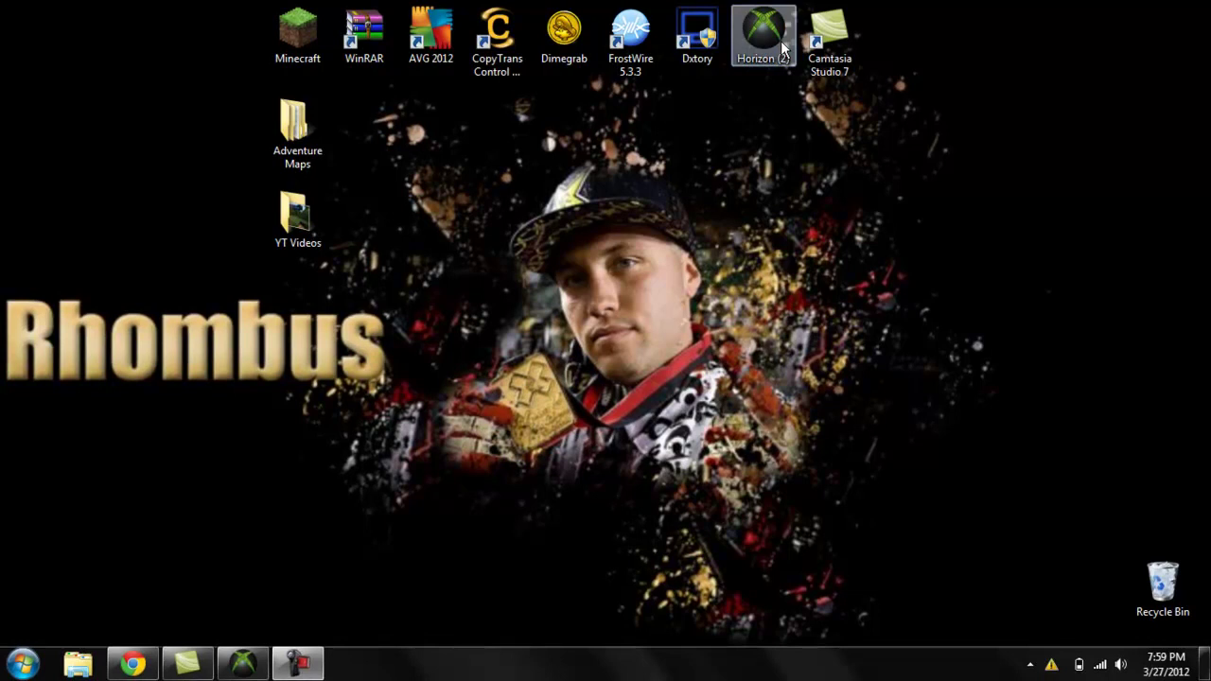
Step: Move the Horizon (2) shortcut to mid-desktop and dismiss the slow-performance warning
mouse_move(762, 36)
mouse_down()
mouse_move(718, 276)
mouse_move(696, 303)
mouse_up()
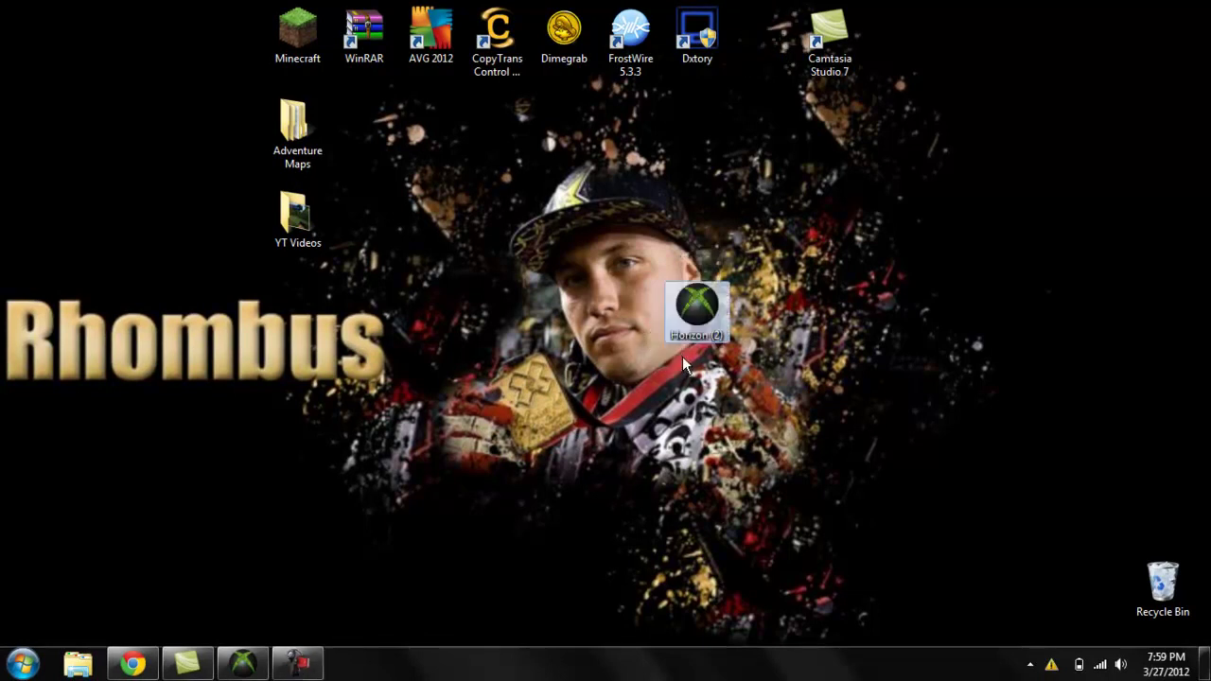
click(463, 235)
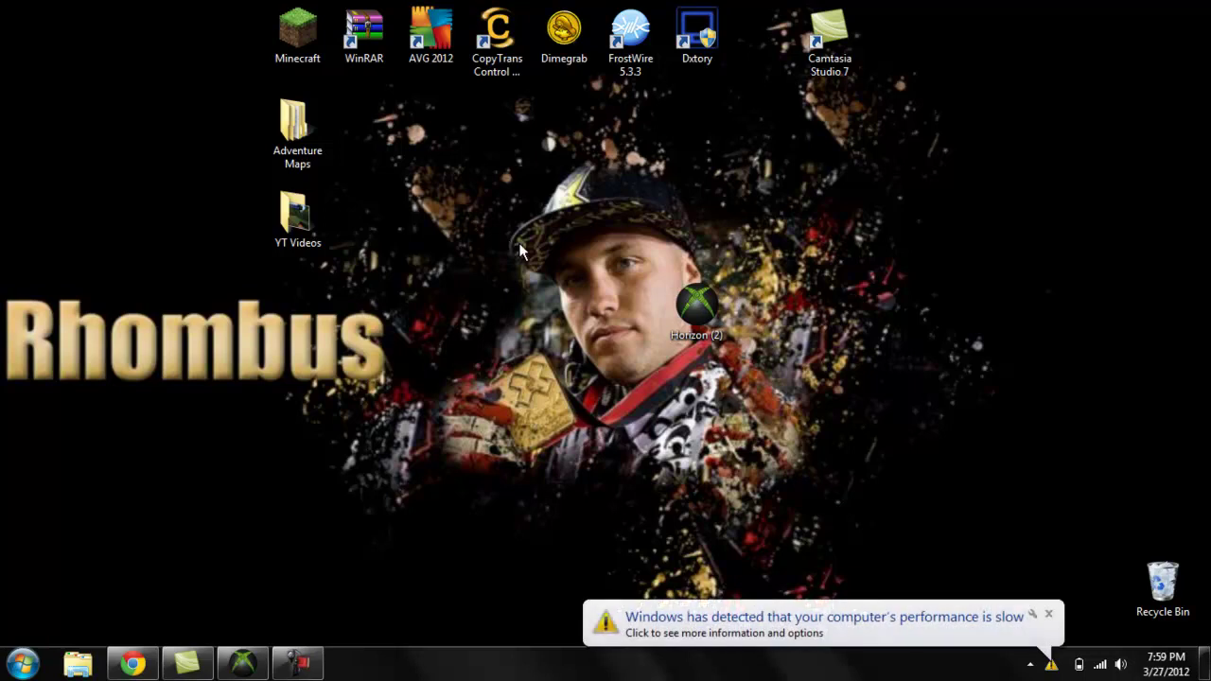
click(1053, 617)
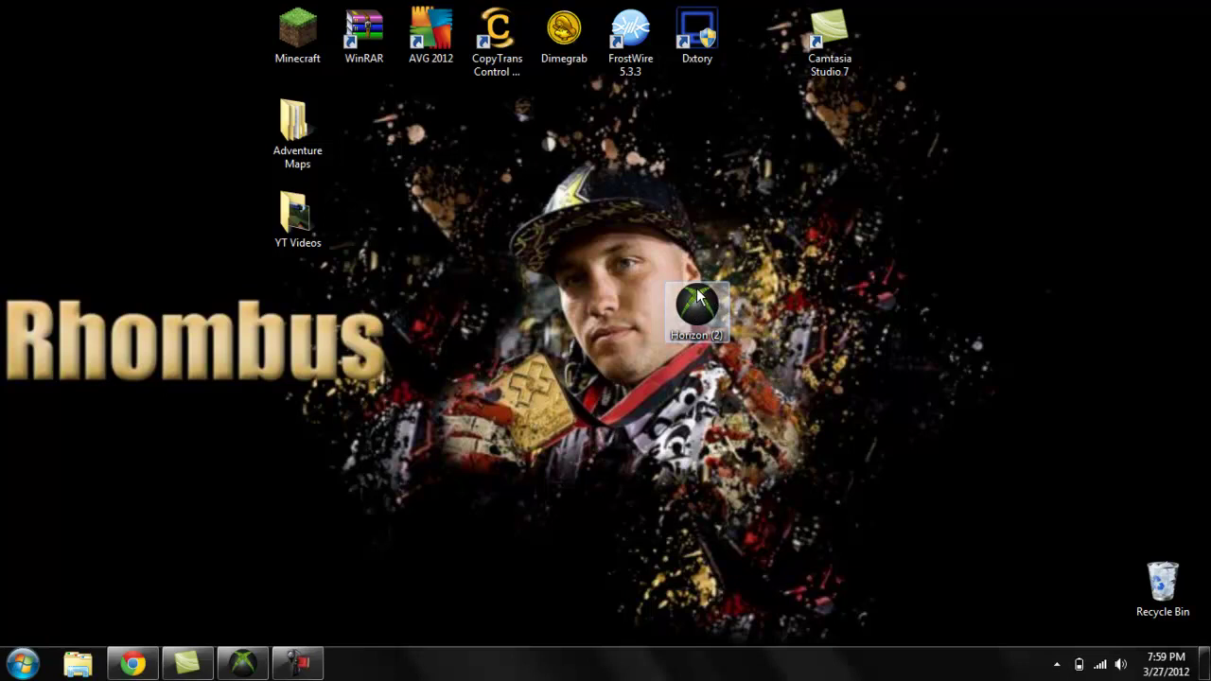
Step: Put the Horizon (2) shortcut back beside Dxtory and dismiss the warning again
drag(700, 298, 765, 33)
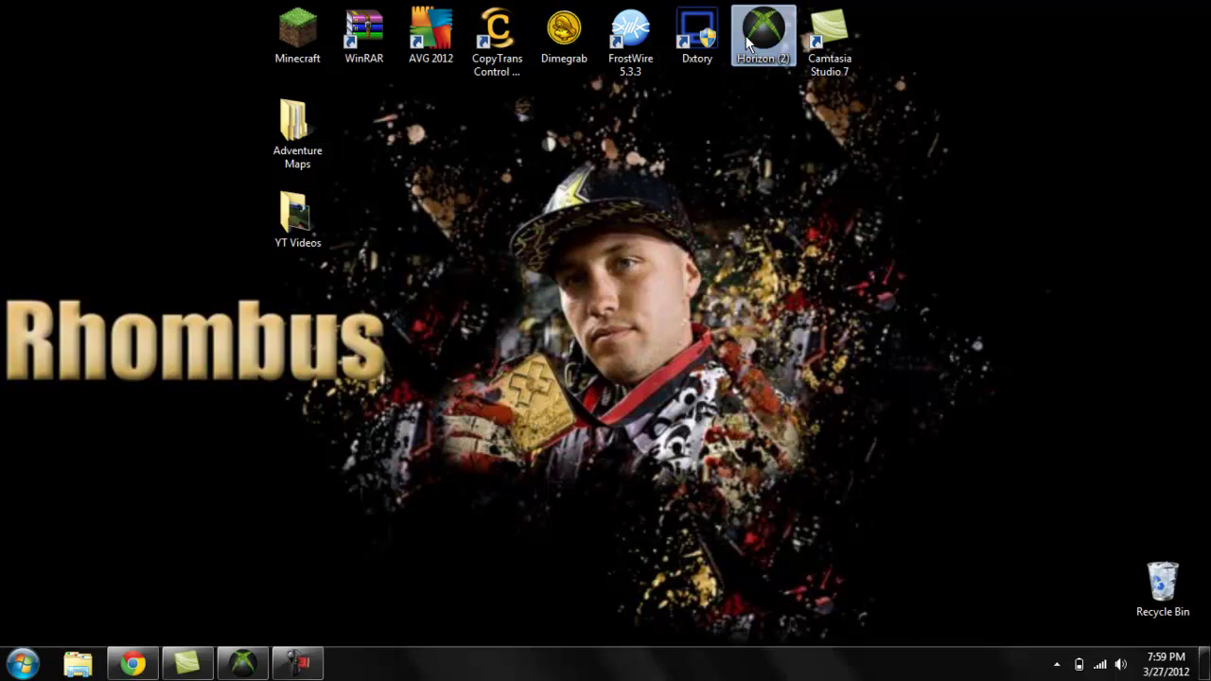
click(554, 331)
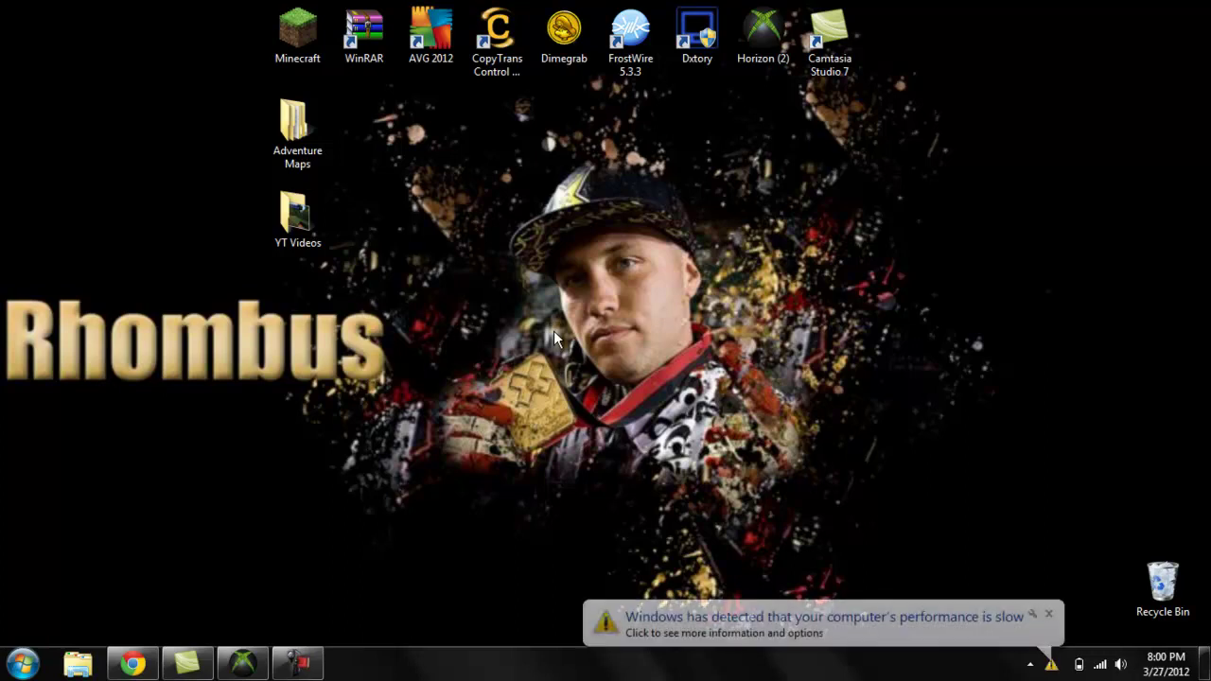
click(1048, 615)
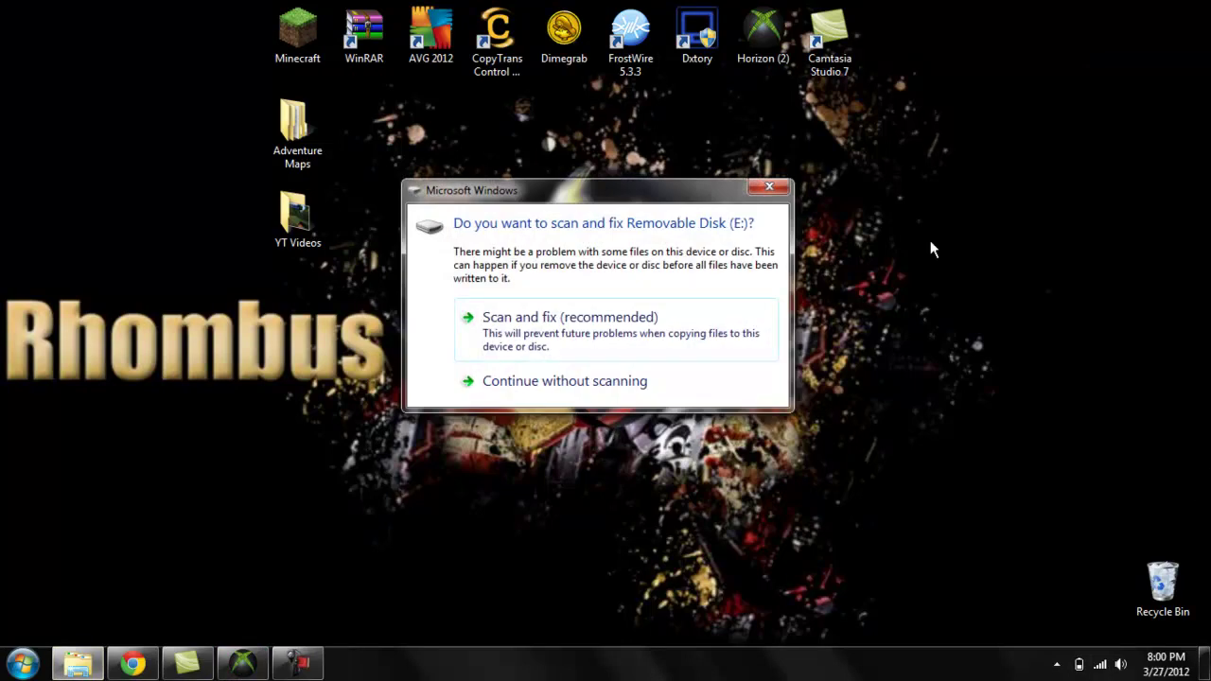
Step: Close the Scan and fix and AutoPlay disk prompts and bring Horizon forward
click(769, 187)
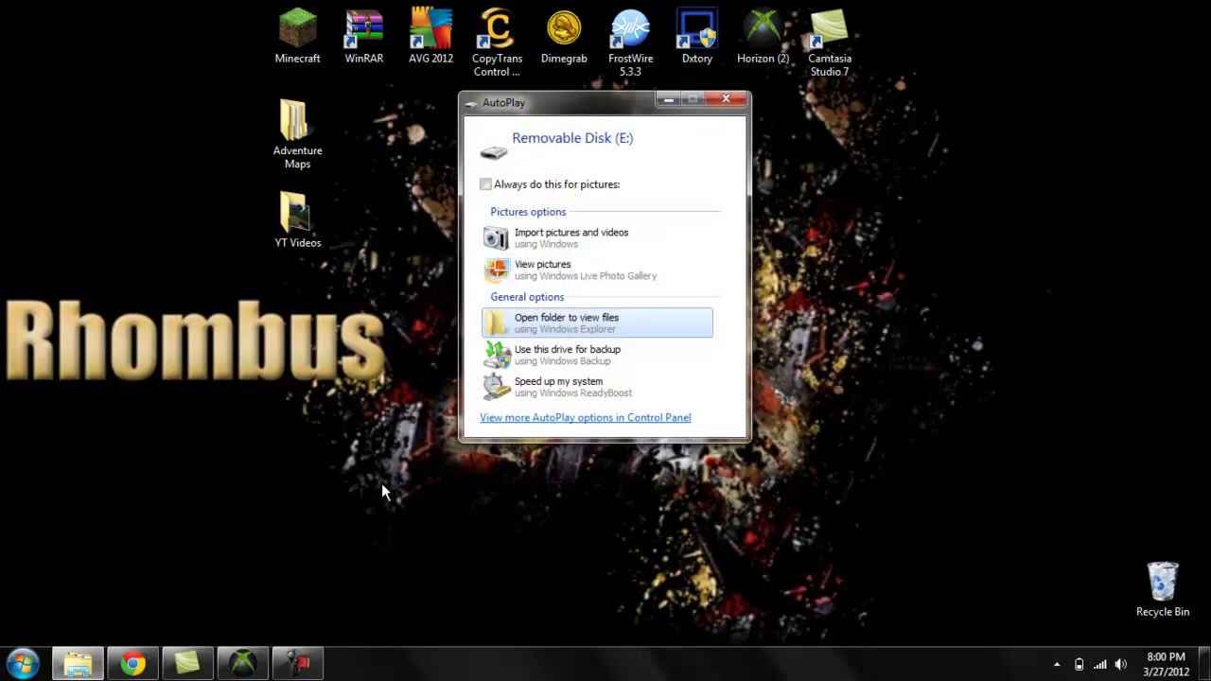
click(725, 99)
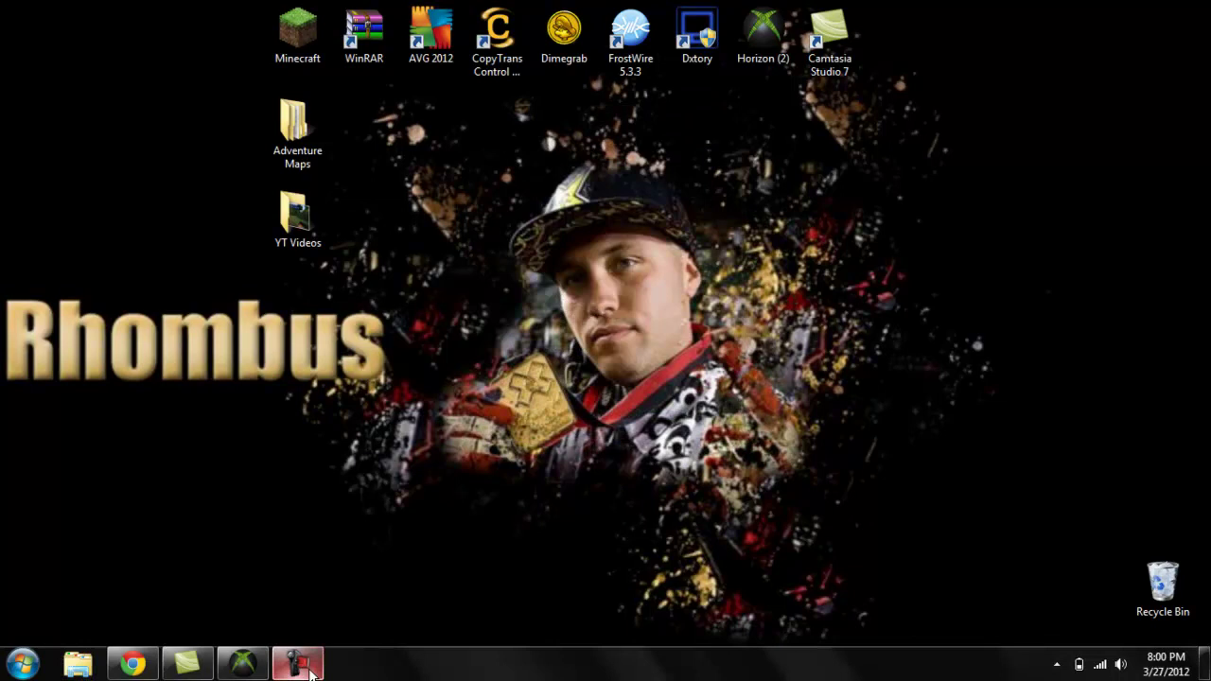
click(244, 666)
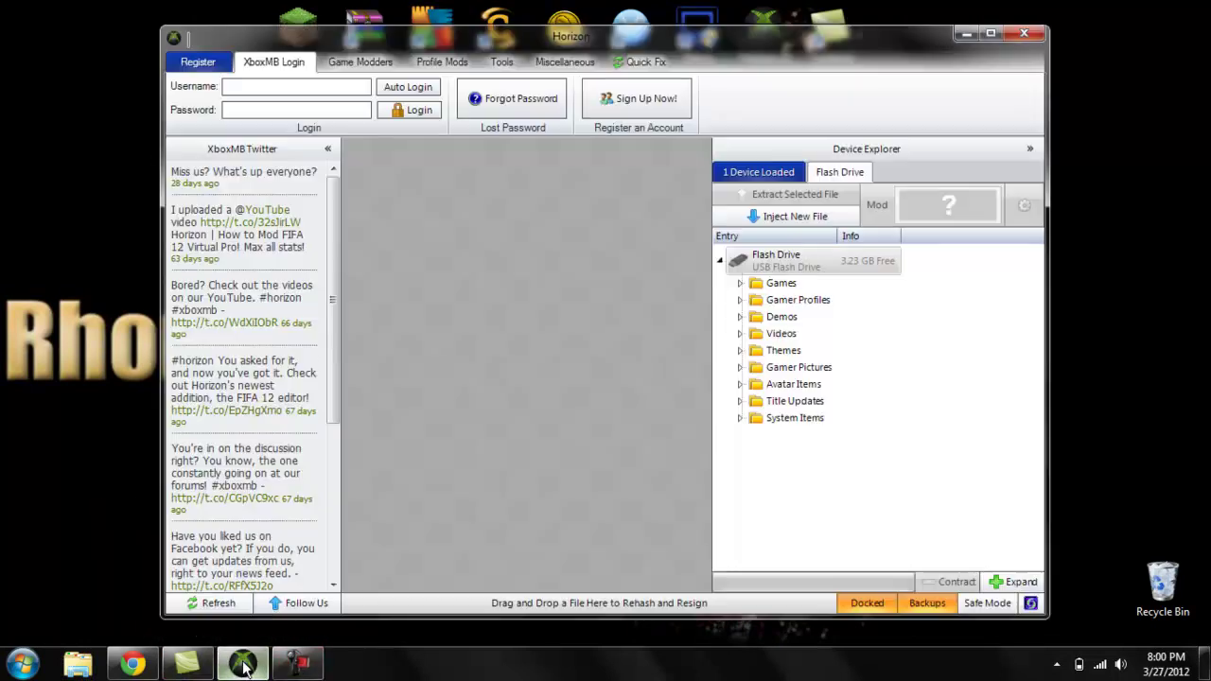
Step: Open the XboxMB registration form, then expand the flash drive's Games folder
click(198, 61)
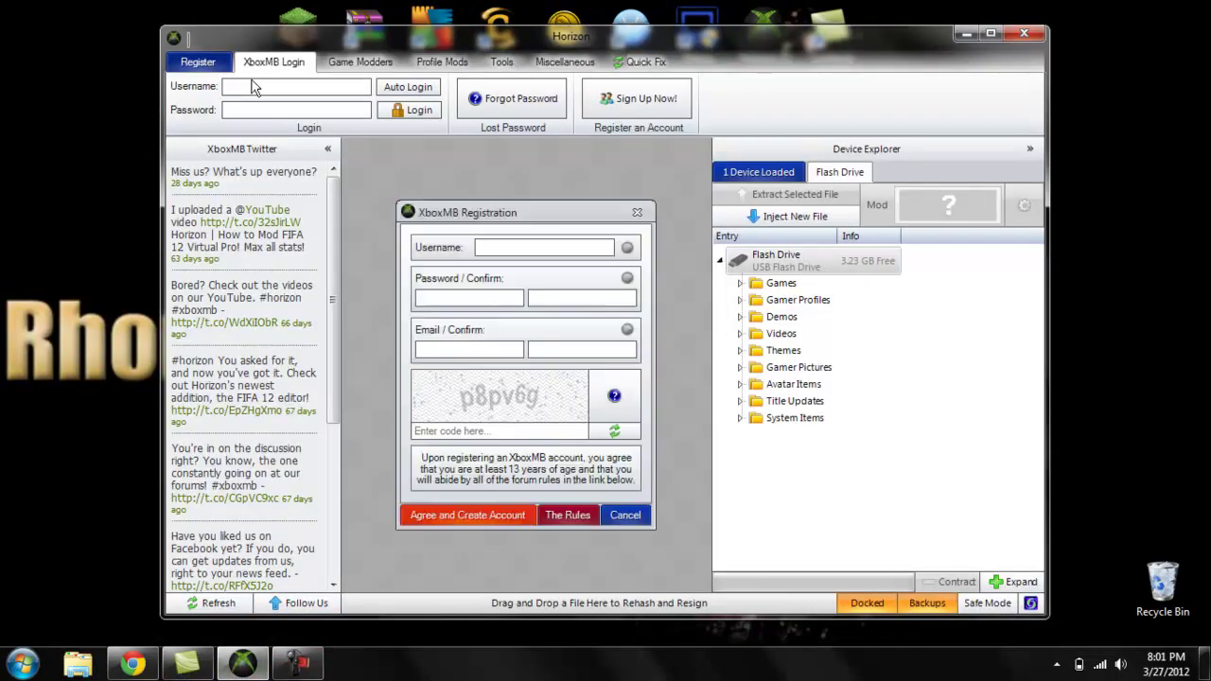
click(639, 214)
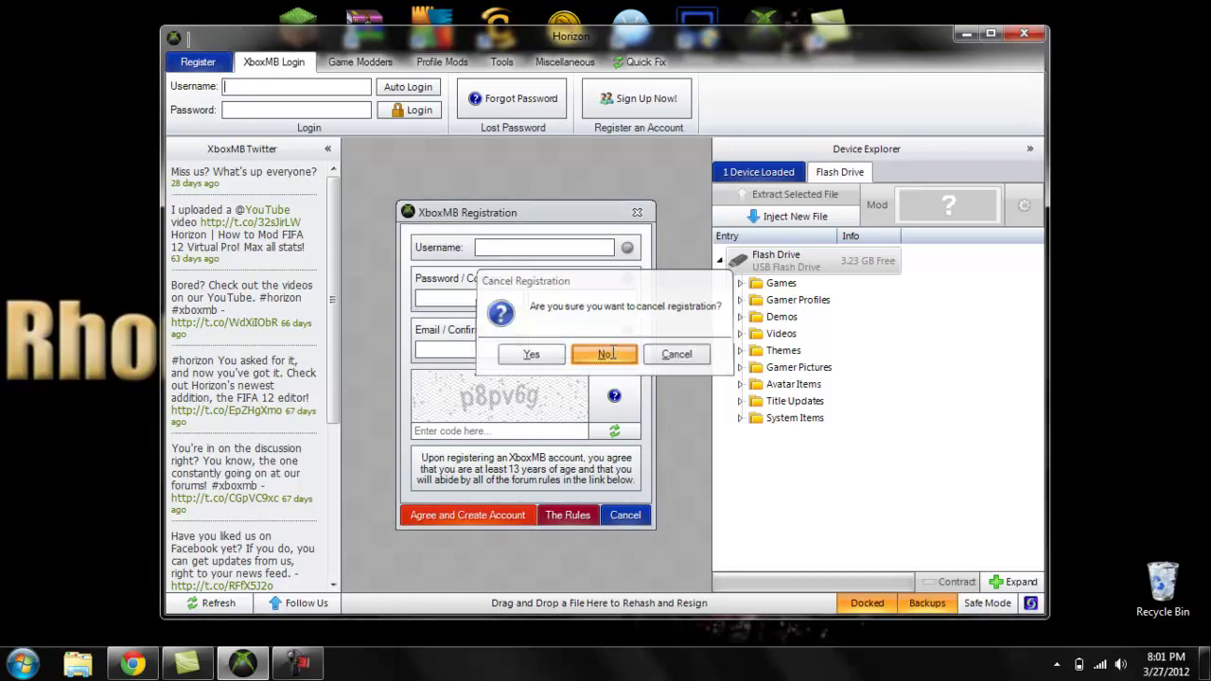
click(605, 354)
click(776, 260)
click(741, 283)
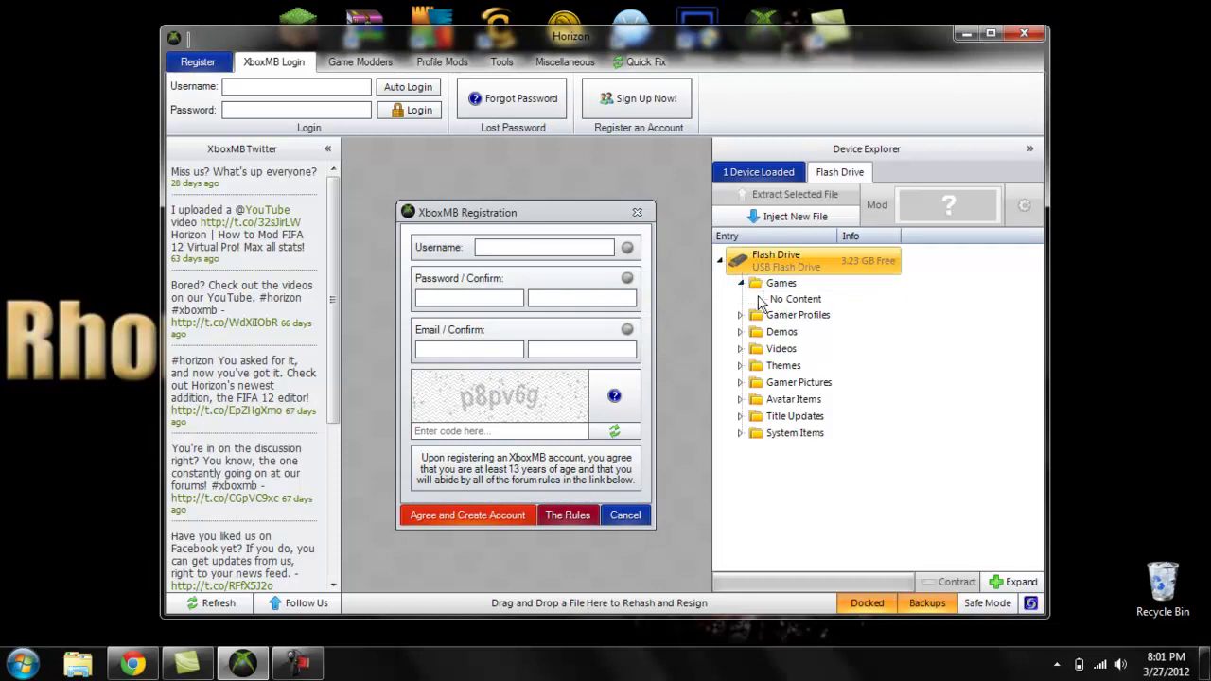
Step: Cancel the XboxMB registration form, confirming Yes
click(636, 212)
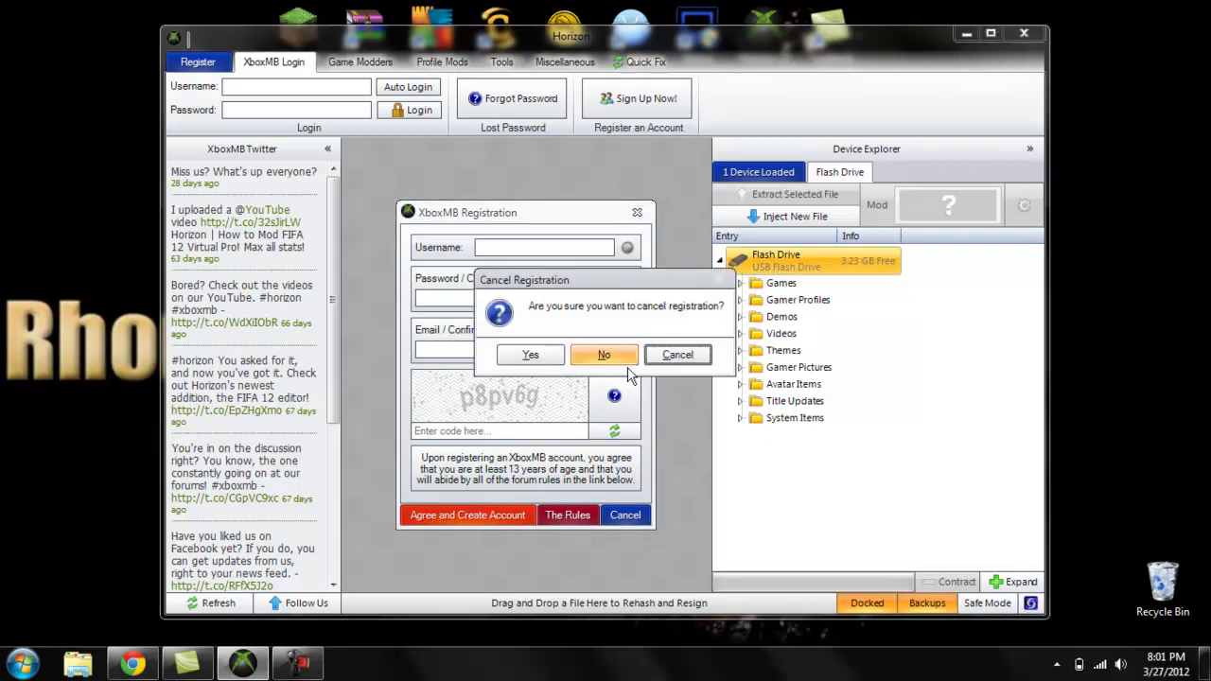
click(530, 355)
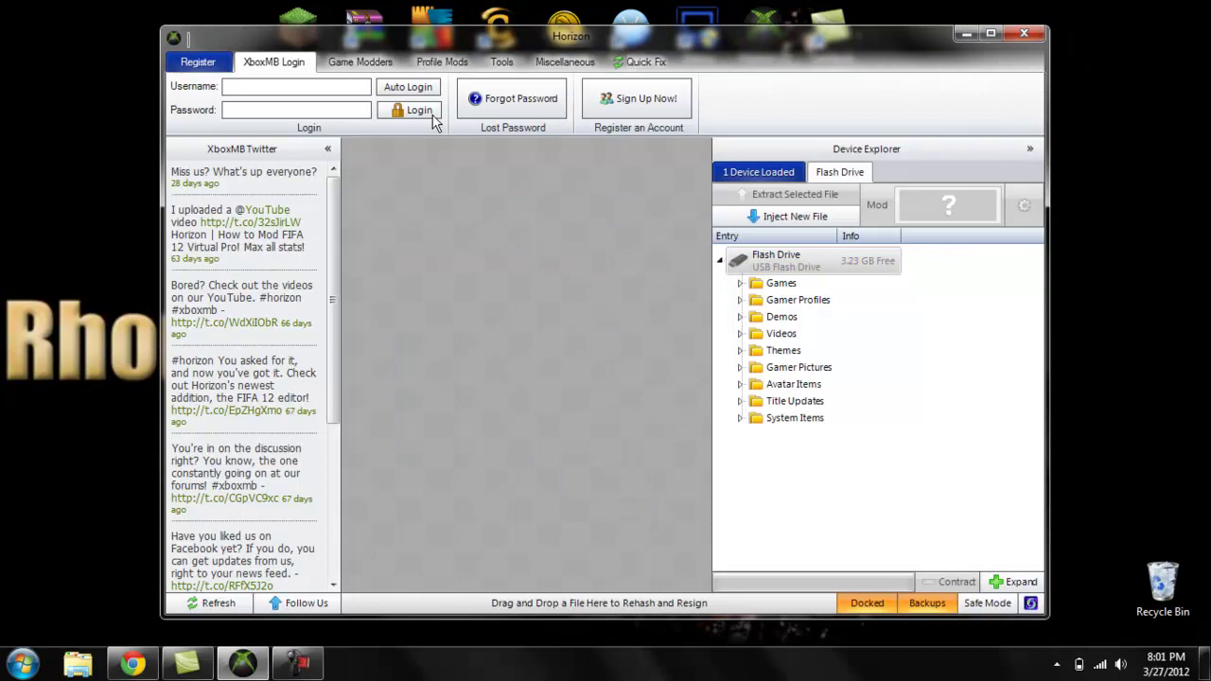
click(298, 662)
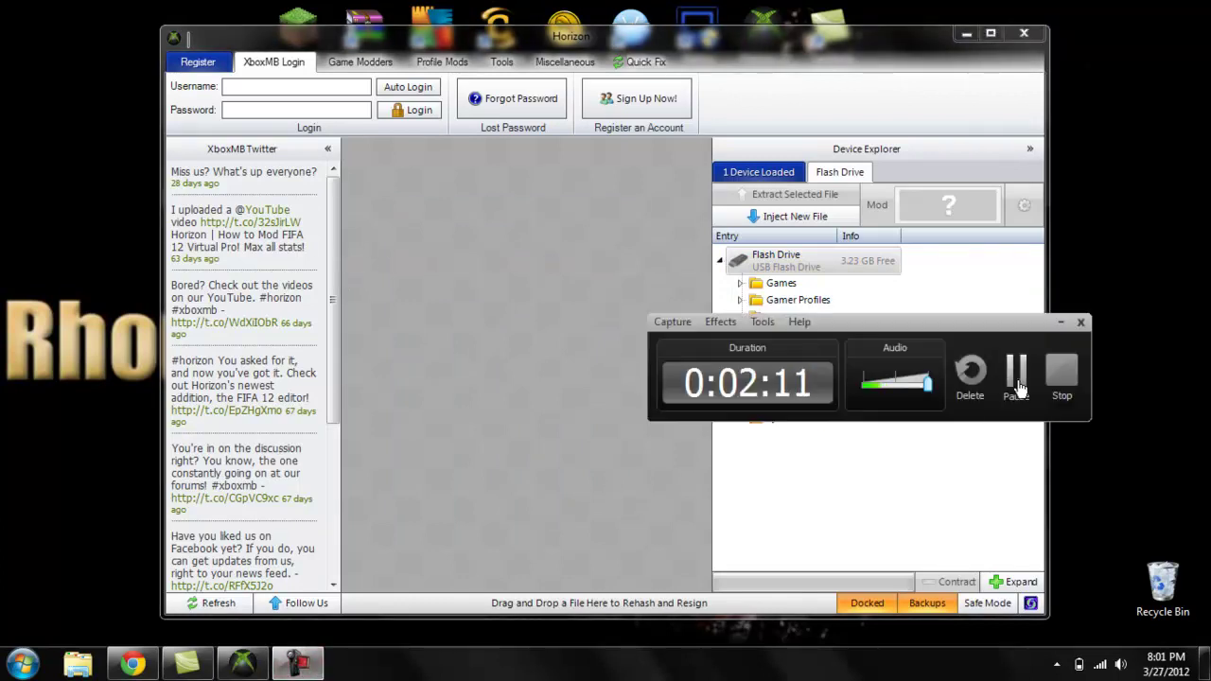
Step: Close the XboxMB forum tab so the Google home page shows
click(1017, 383)
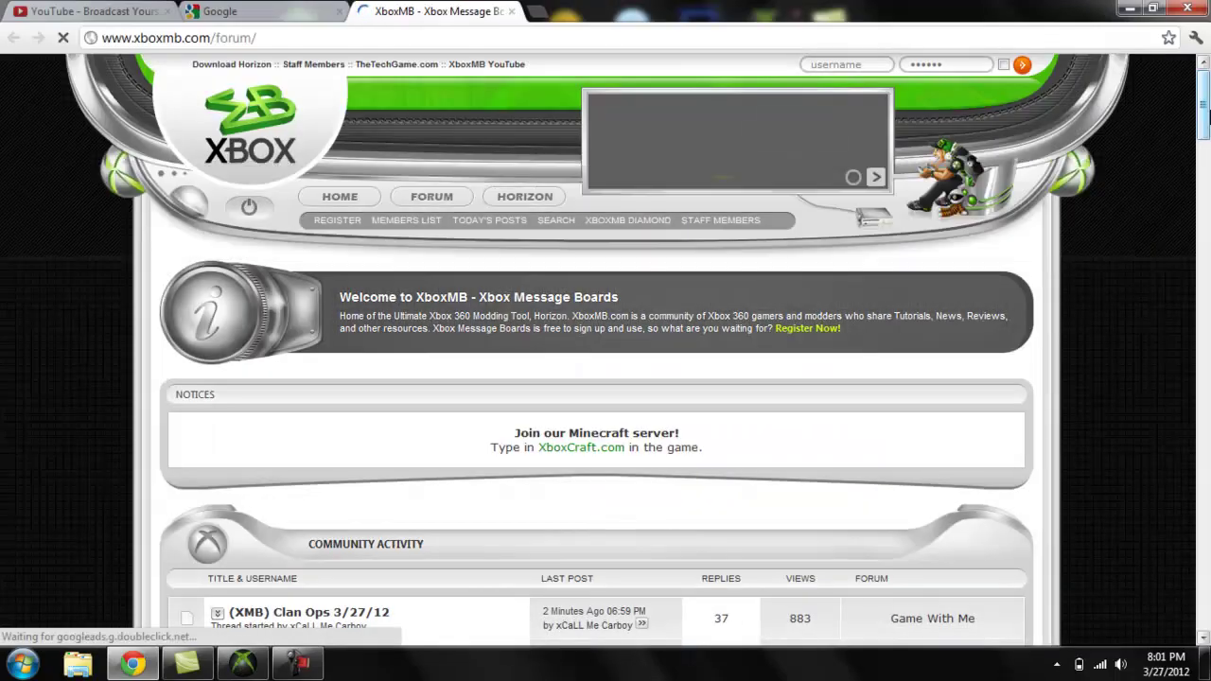
scroll(524, 20, down, 8)
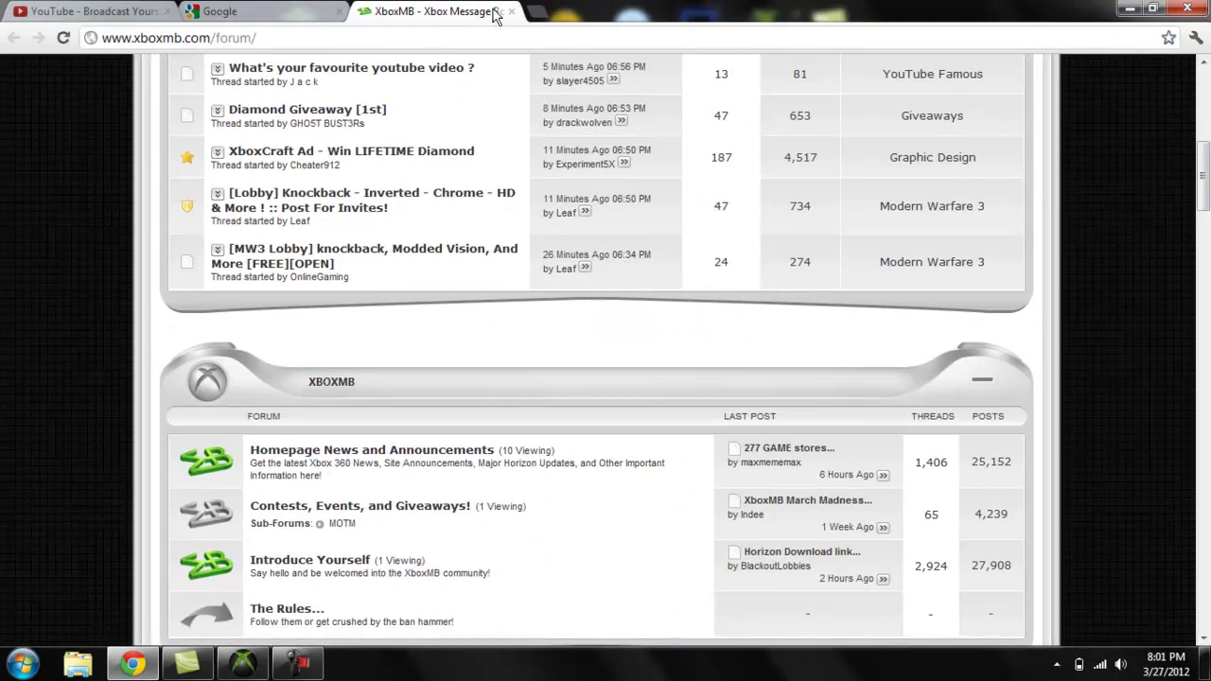
click(511, 11)
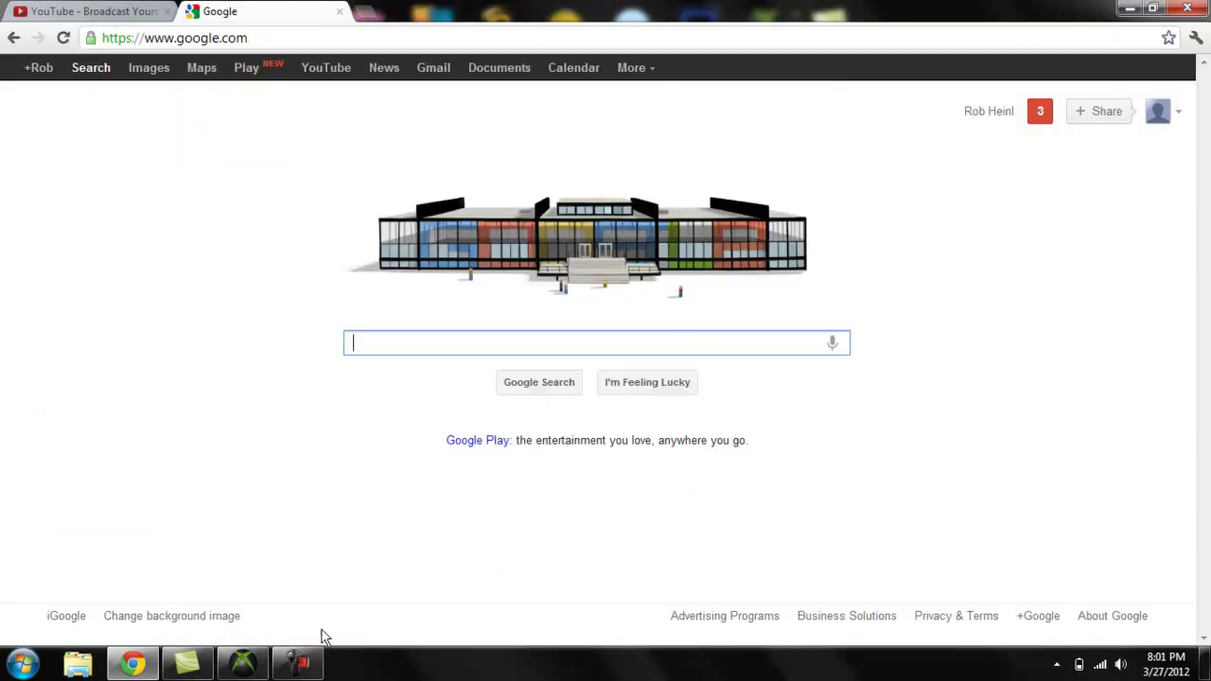
Step: Bring Horizon over minimized Chrome and open Forza 4 Screenshot from the Game Modders list
click(243, 665)
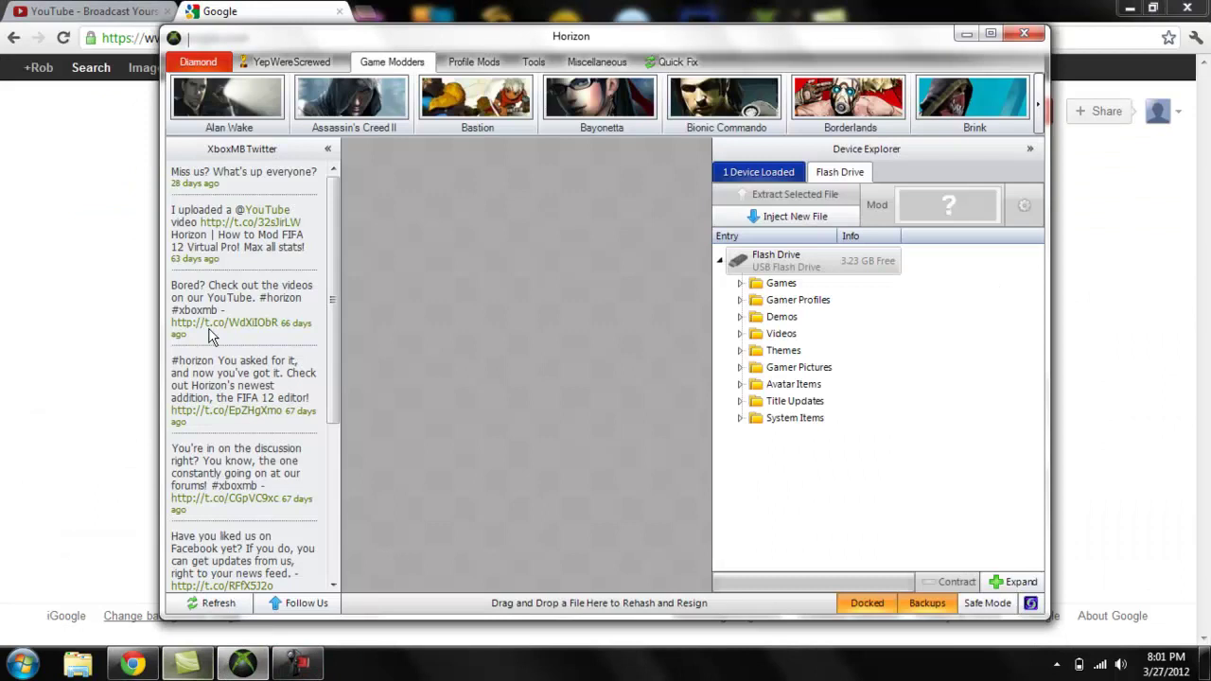
click(1132, 9)
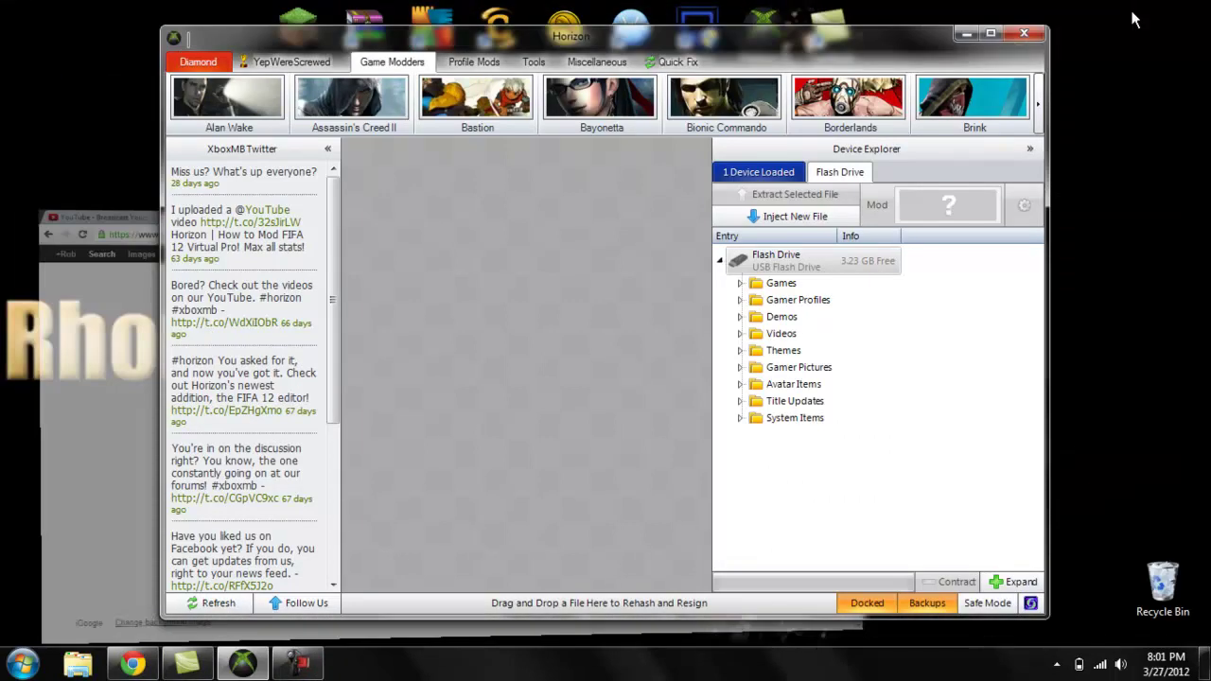
click(1041, 105)
click(1040, 105)
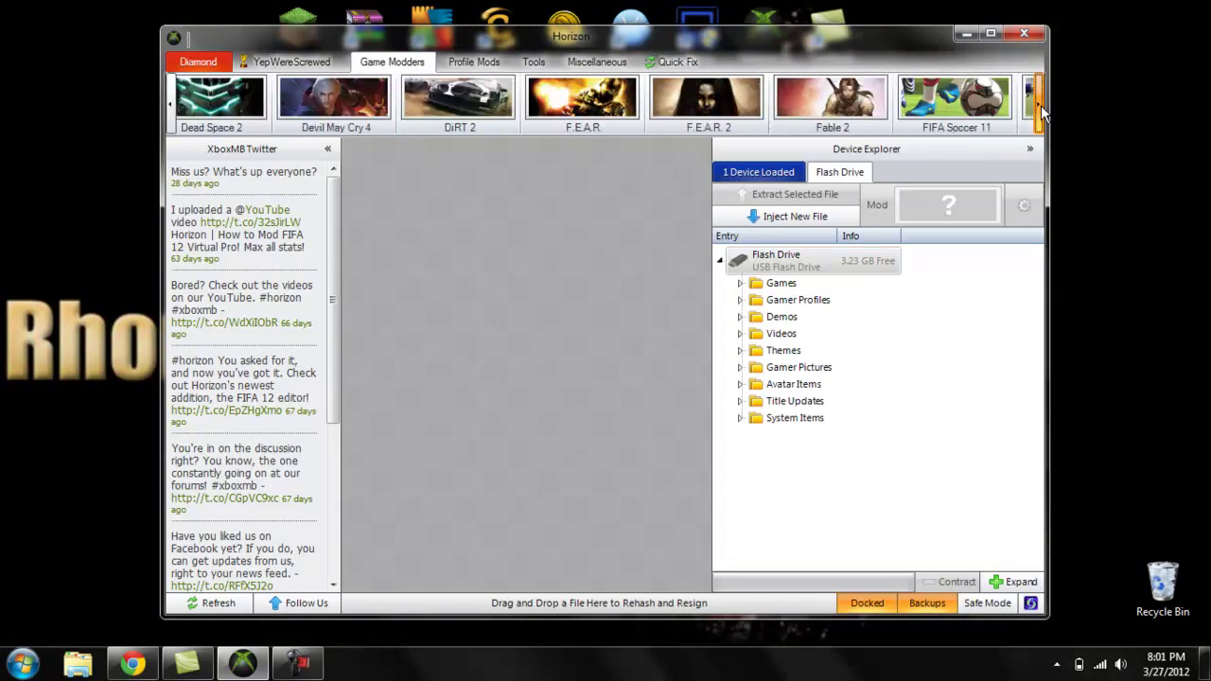
click(1041, 105)
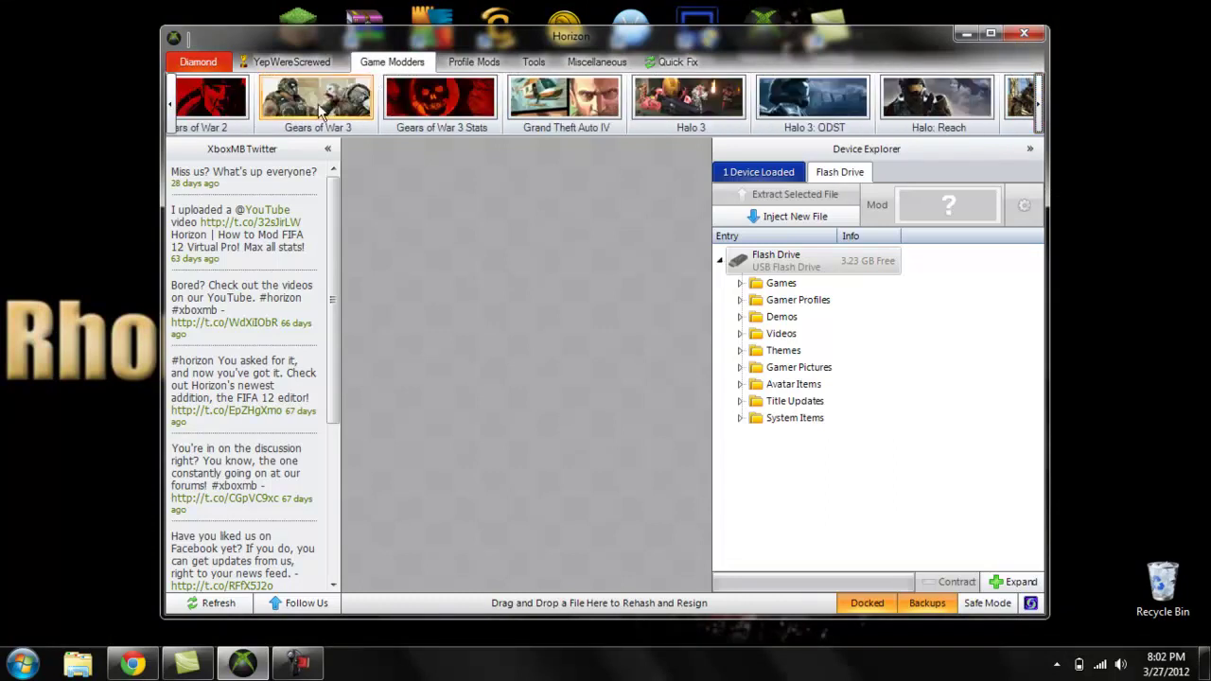
click(173, 124)
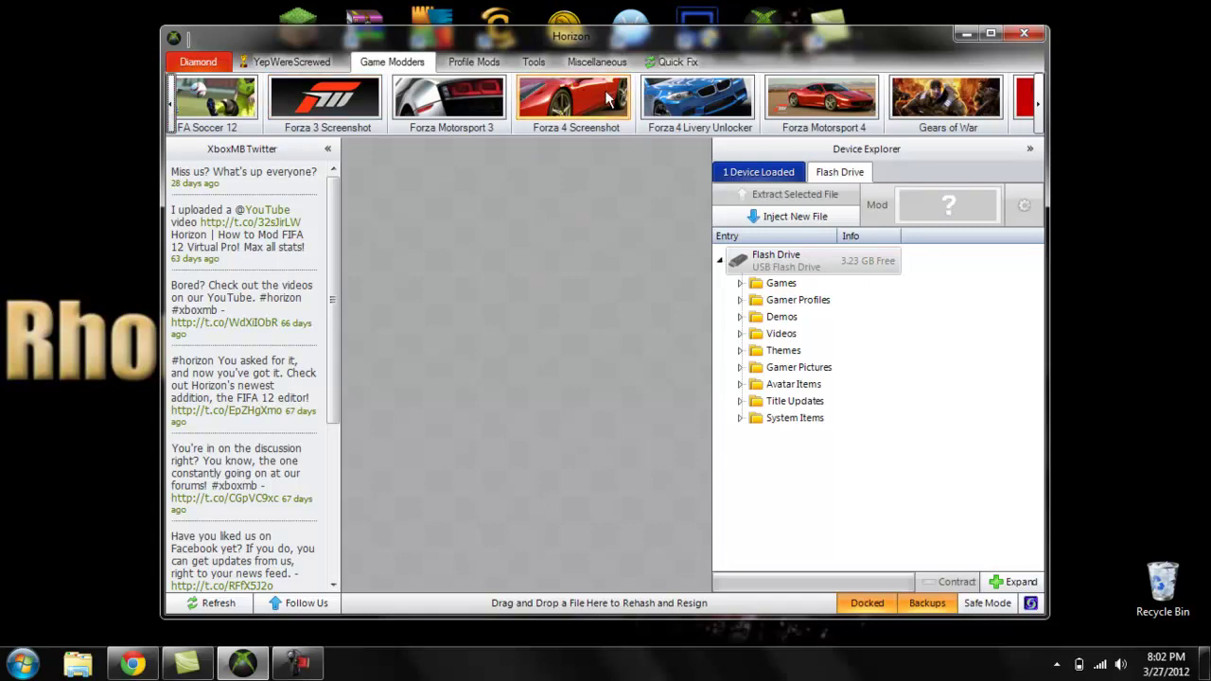
click(573, 104)
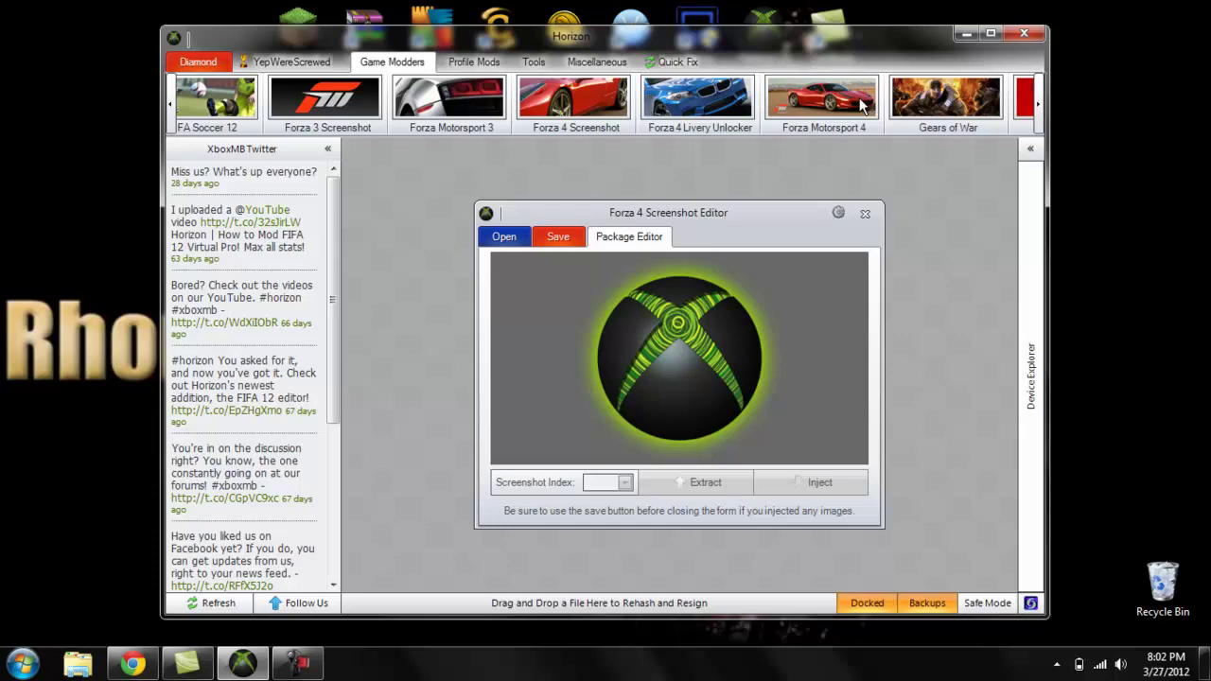
Step: Open the Forza Motorsport 4 profile editor, view Liveries and Affinity, return to Stats, dismiss notices
click(864, 213)
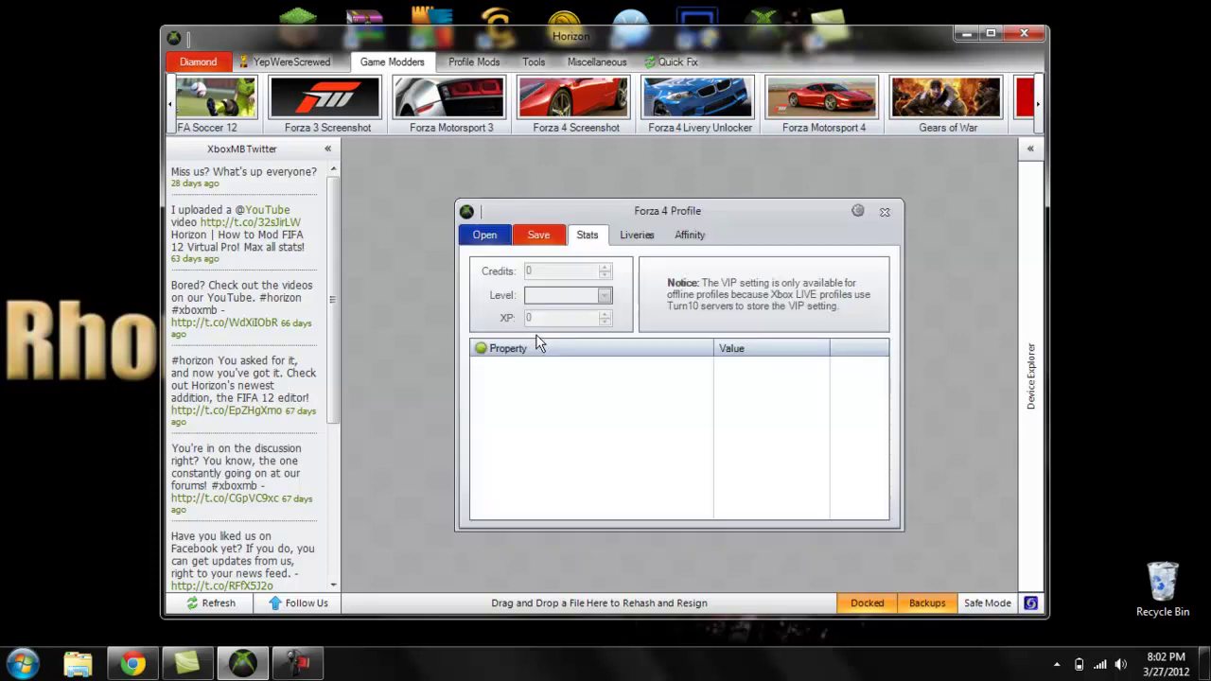
click(636, 235)
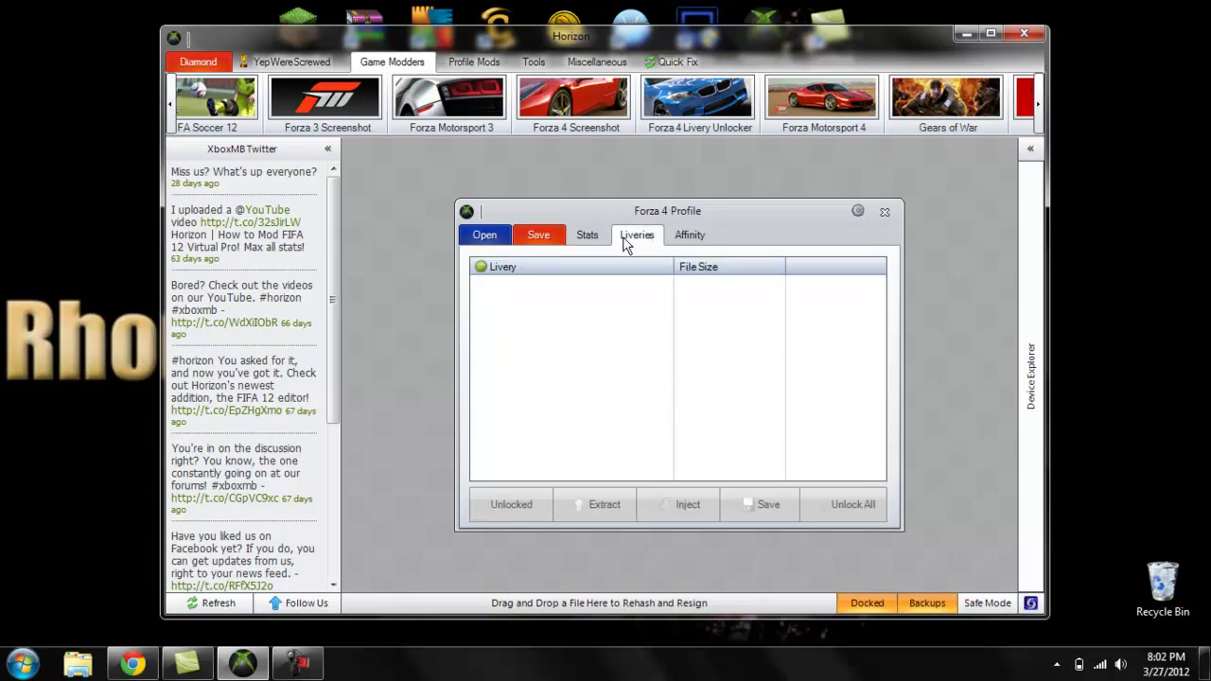
click(690, 234)
click(587, 234)
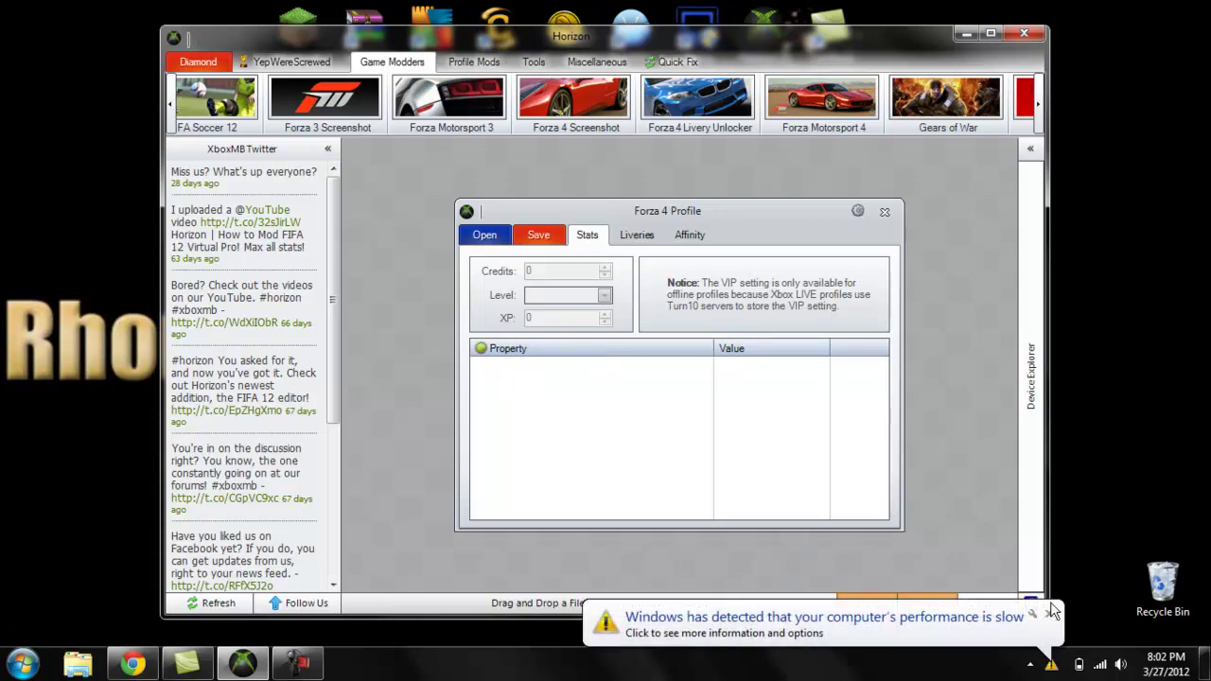
click(1048, 615)
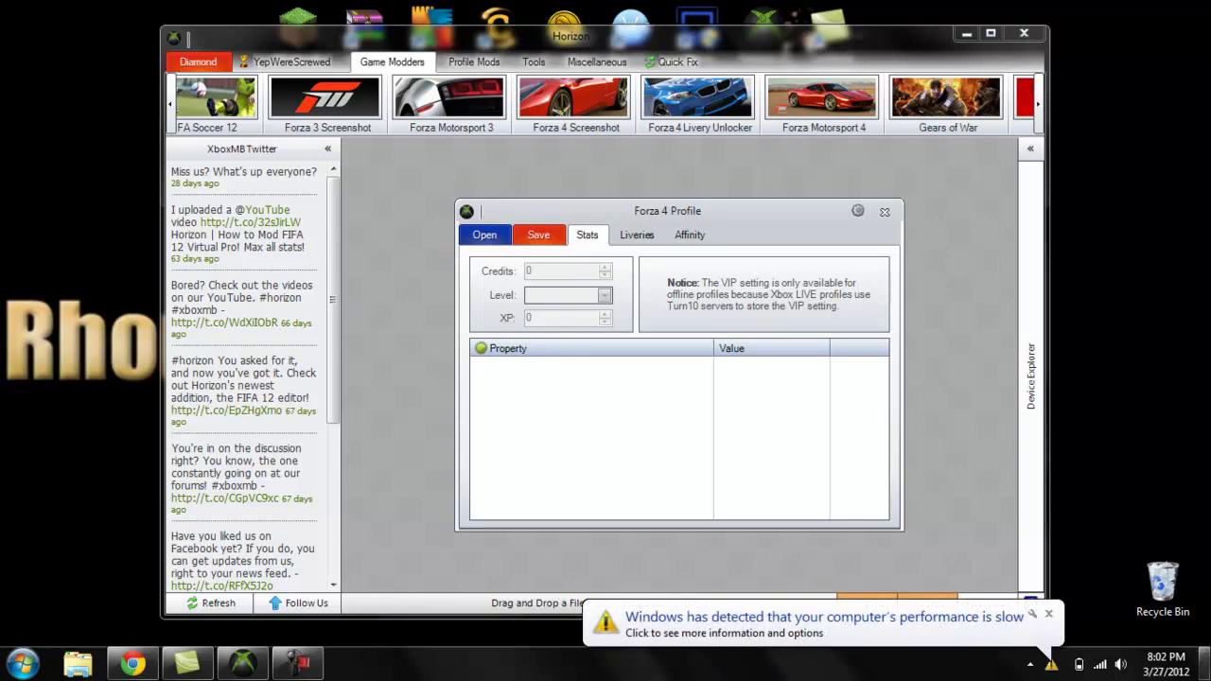
click(1048, 615)
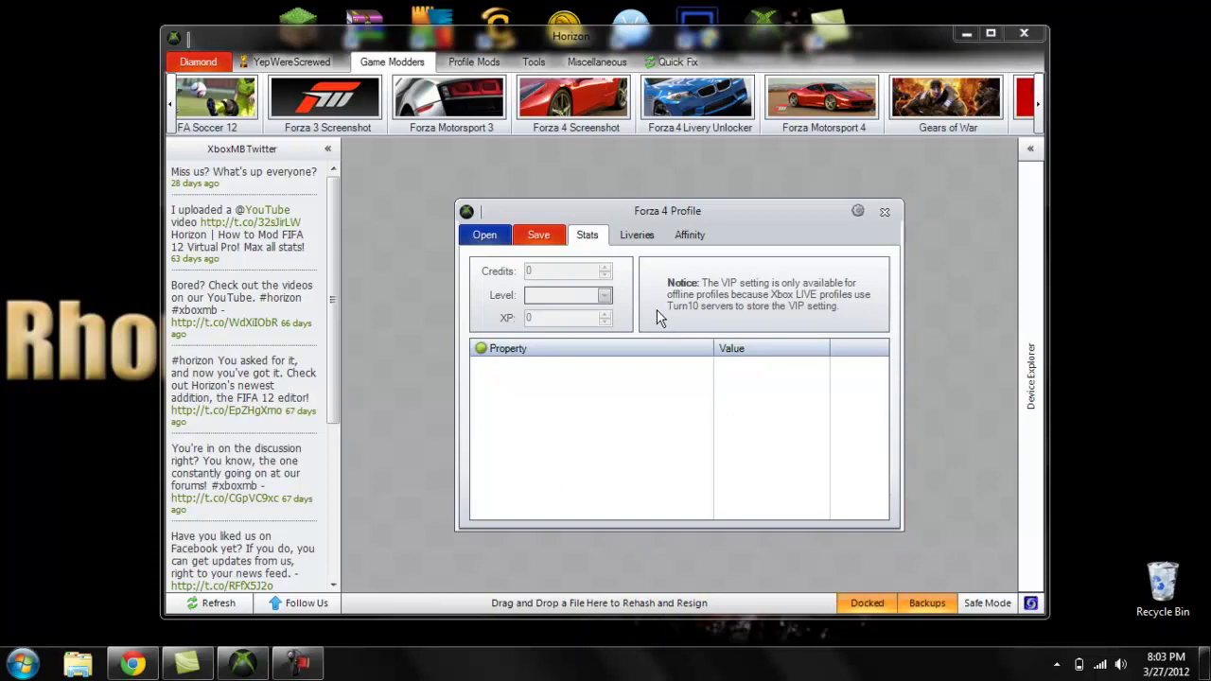
Step: View the Liveries page, dismiss the performance notice, then show the Affinity grid
click(637, 235)
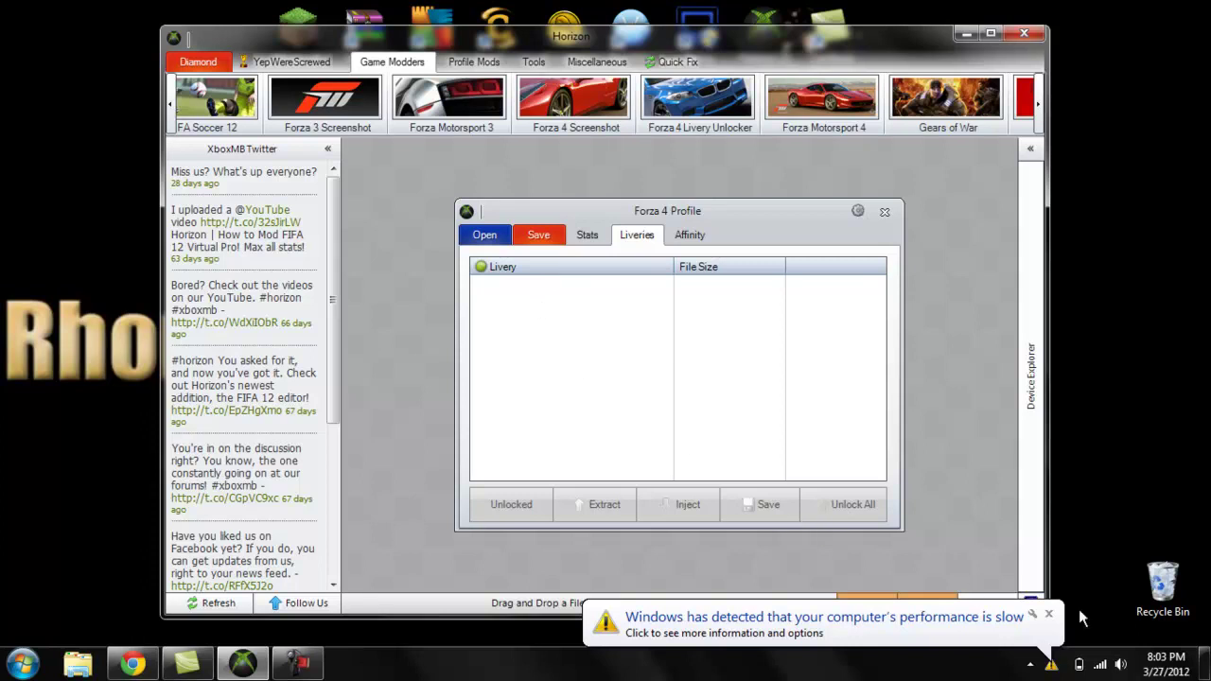
click(1048, 615)
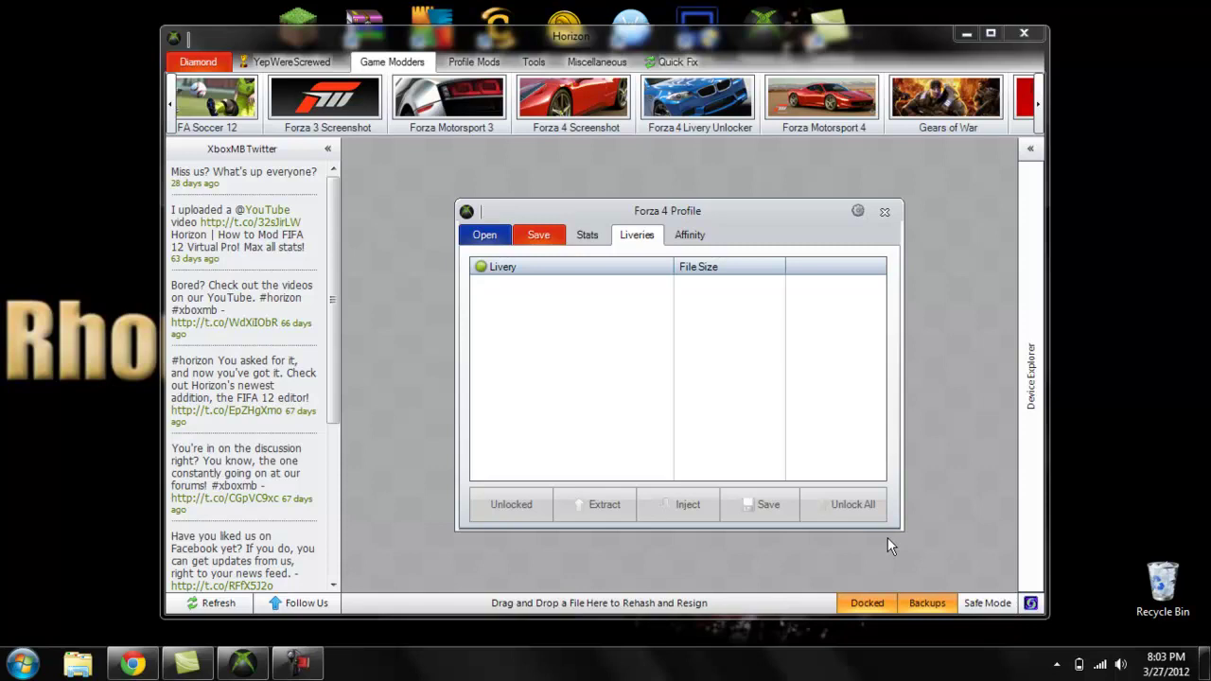
click(690, 235)
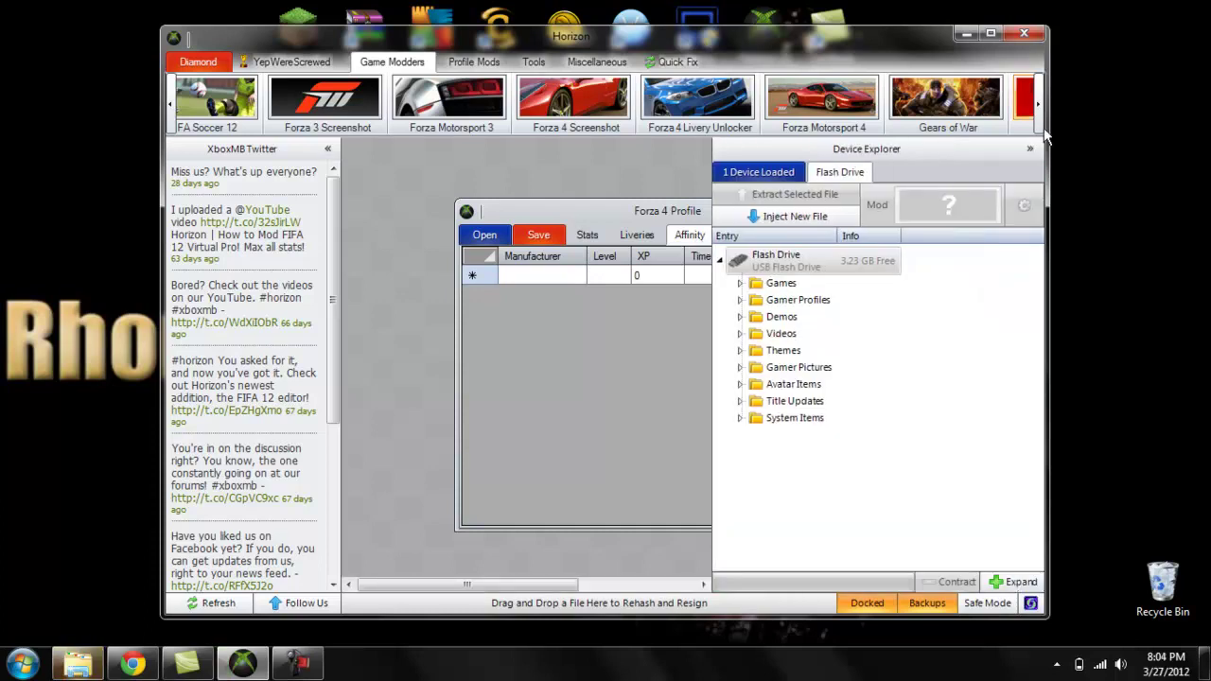
Step: Collapse Device Explorer, revisit Liveries and Stats, dismiss the notice, and exit the Profile editor
click(1029, 148)
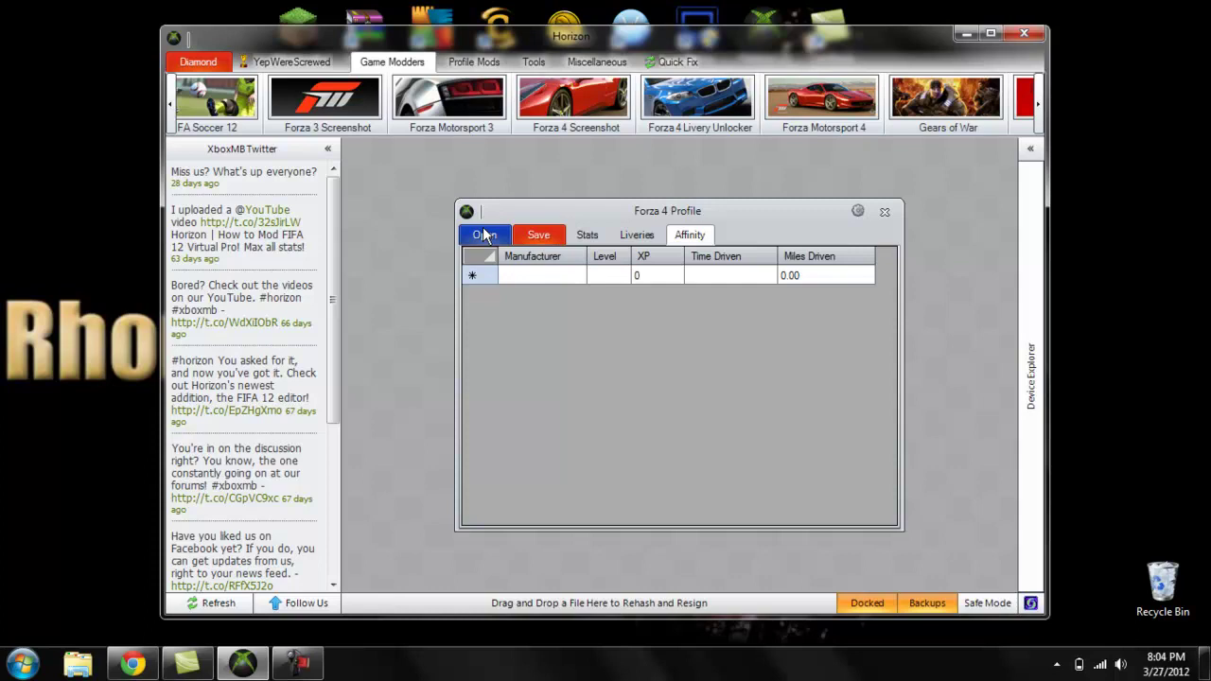
click(637, 235)
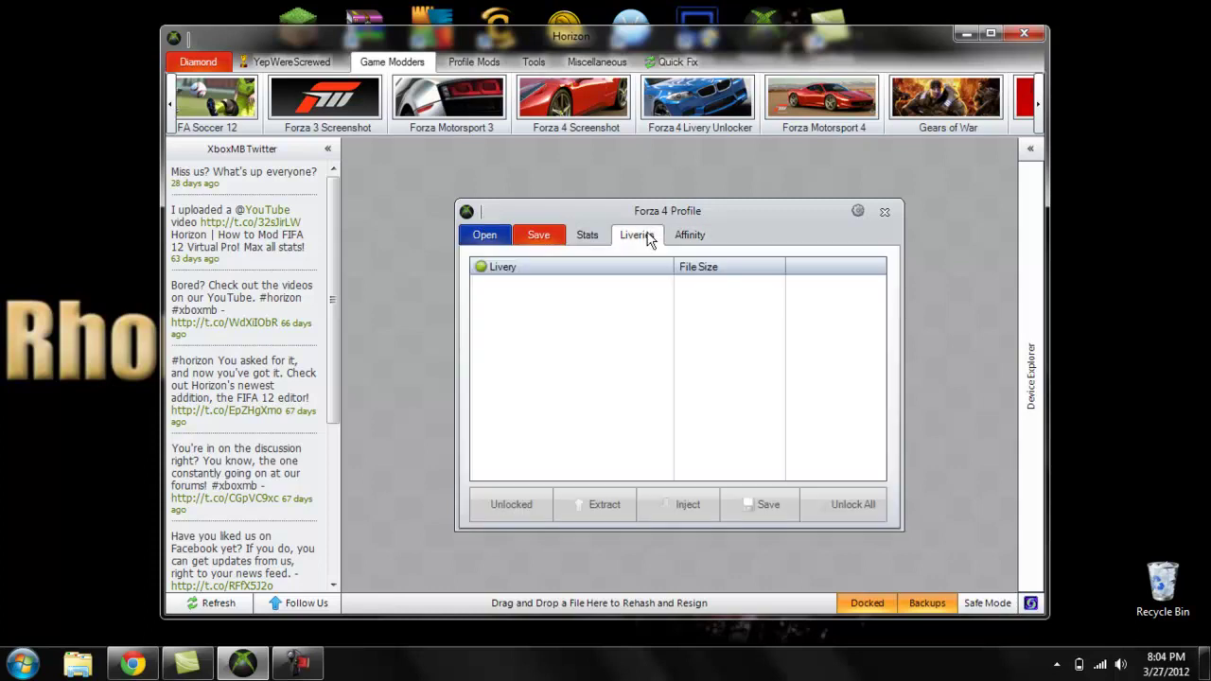
click(591, 235)
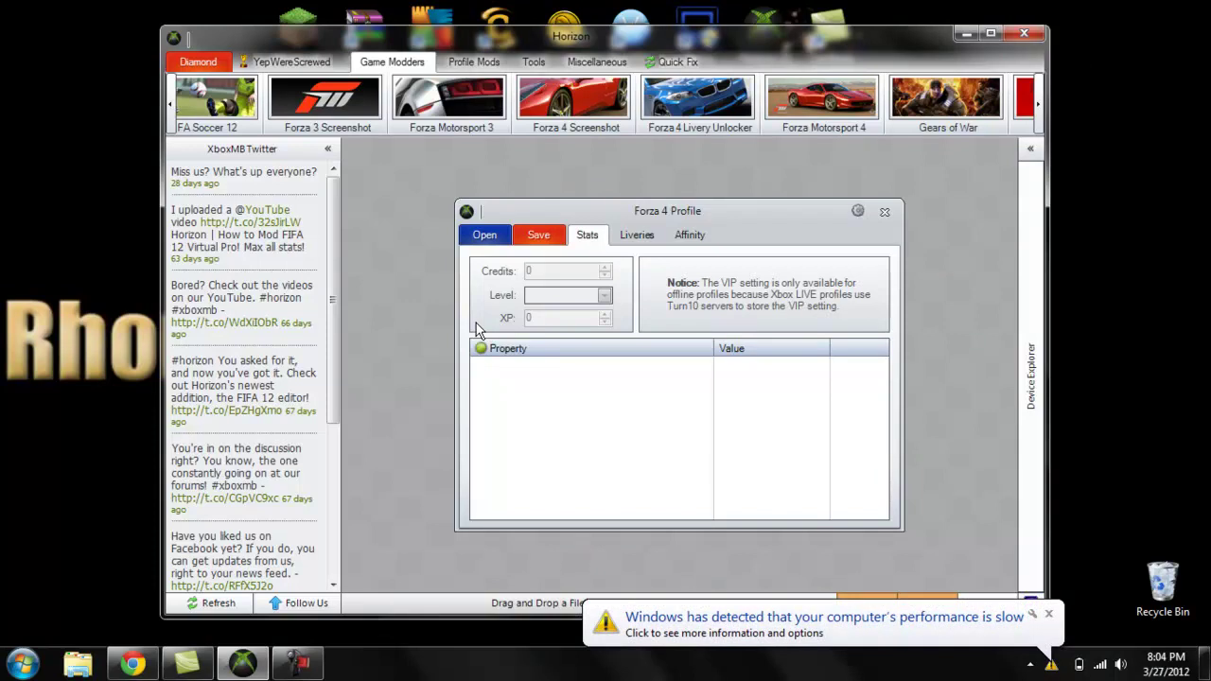
click(1048, 617)
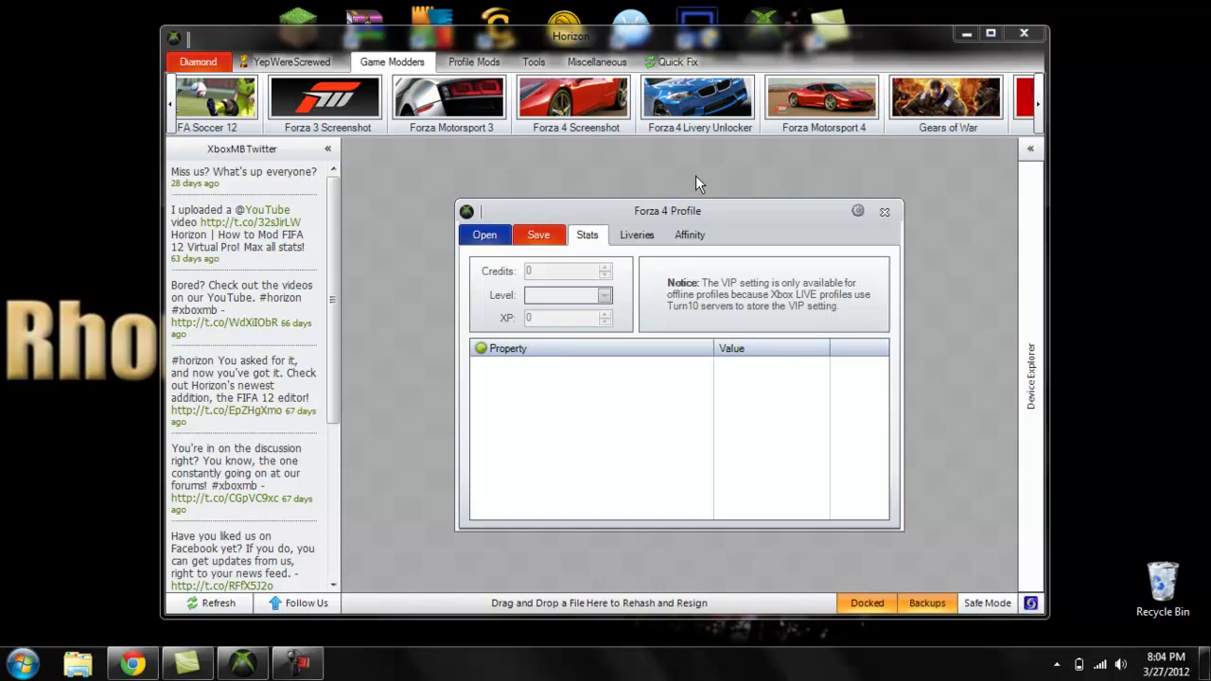
click(885, 211)
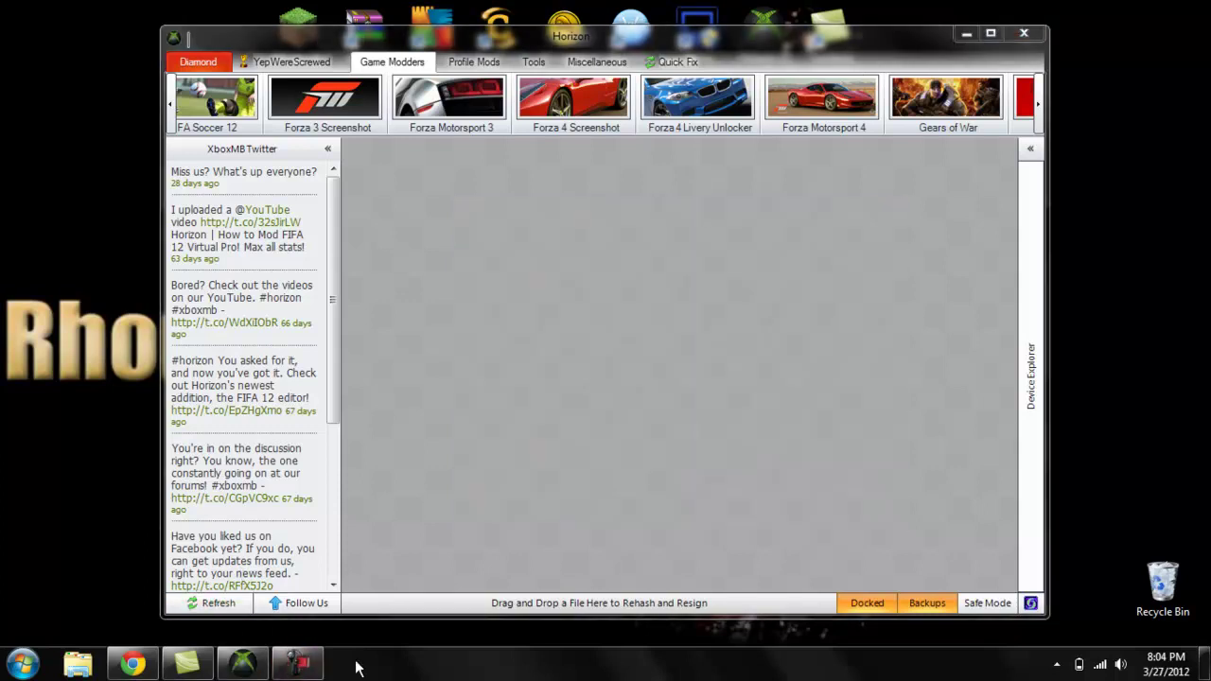